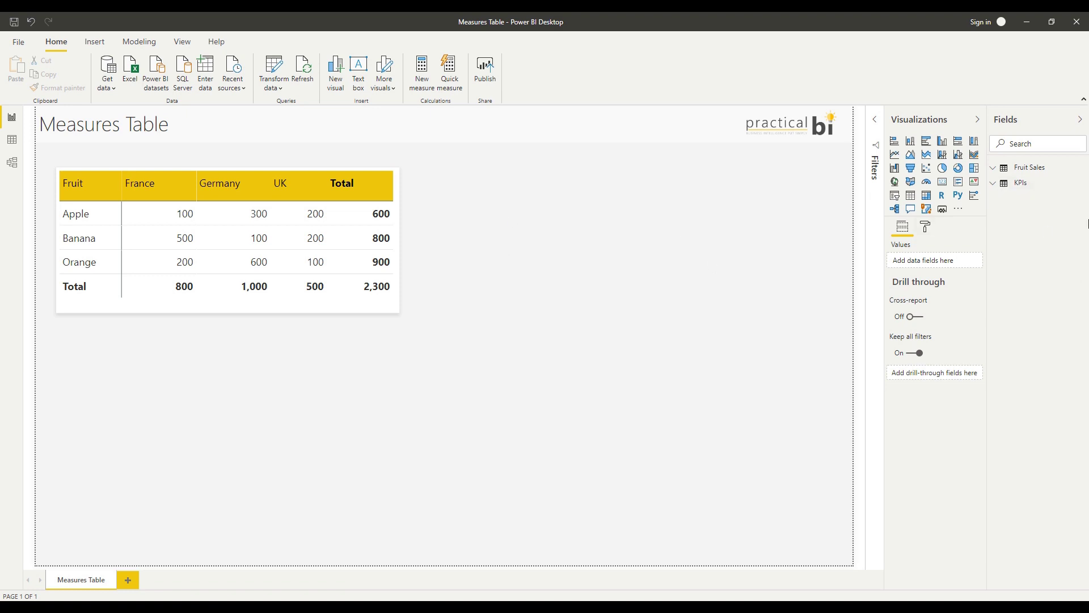
# Step: Expand the KPIs table in the Fields pane to list its fields
pyautogui.click(997, 183)
# Step: Expand Fruit Sales, then collapse both the KPIs and Fruit Sales tables
pyautogui.click(1028, 168)
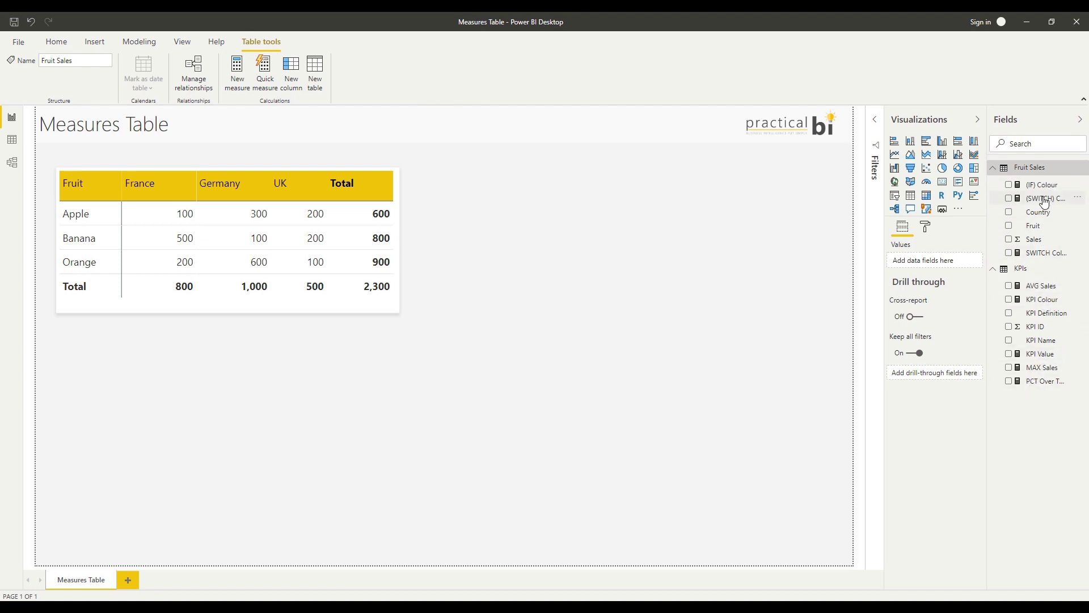
pyautogui.click(999, 273)
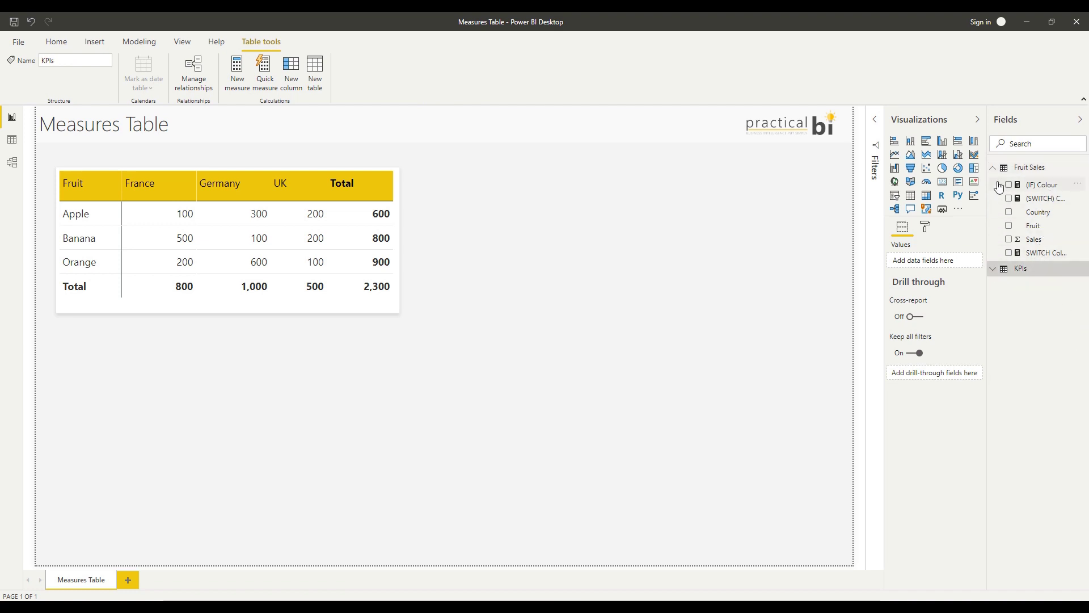
pyautogui.click(997, 171)
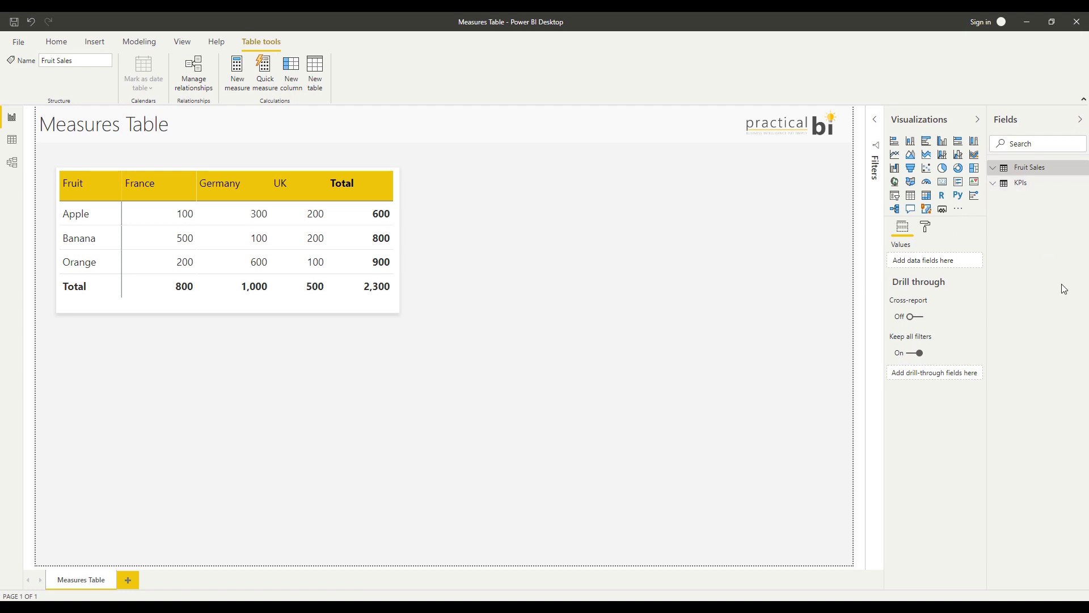
# Step: Briefly expand KPIs to review its measures, collapse it, and start entering new data
pyautogui.click(993, 188)
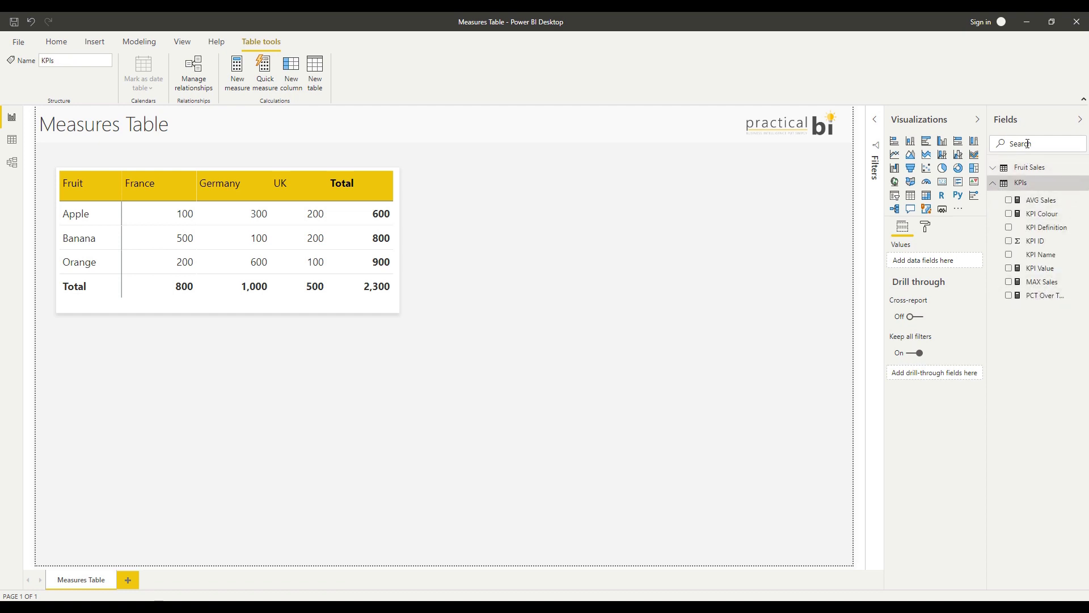
pyautogui.click(993, 188)
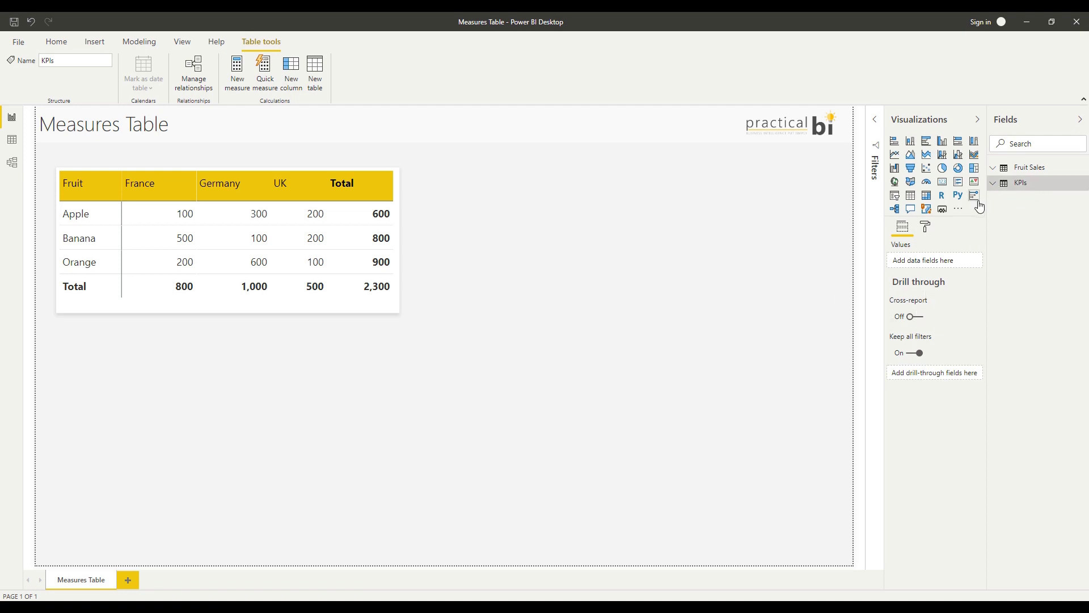
pyautogui.click(57, 43)
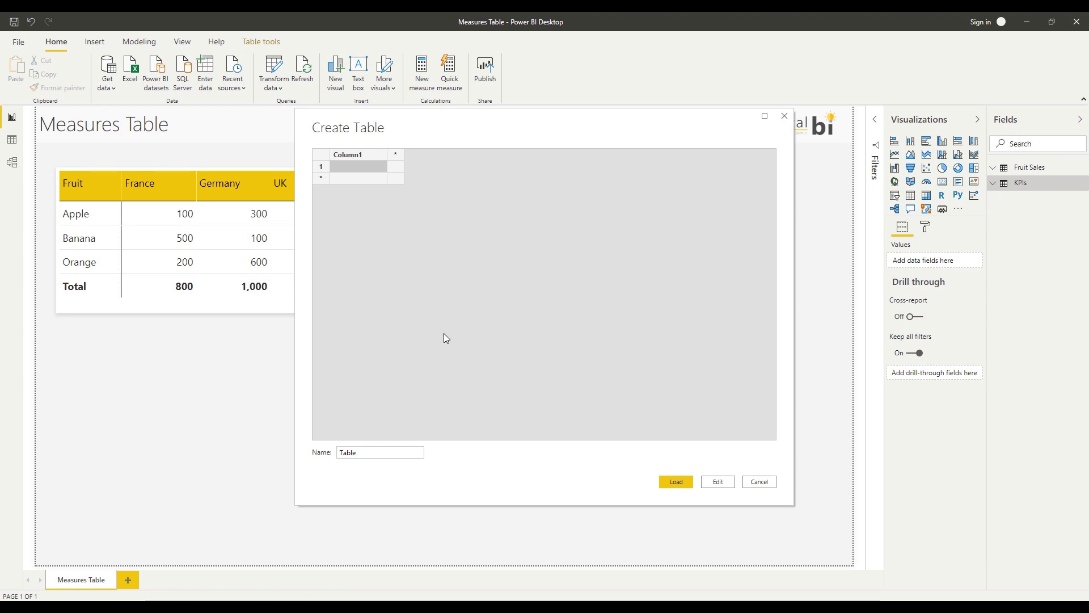
# Step: Name the new entered-data table 'Measures Table', load it, and expand it in Fields
pyautogui.click(342, 453)
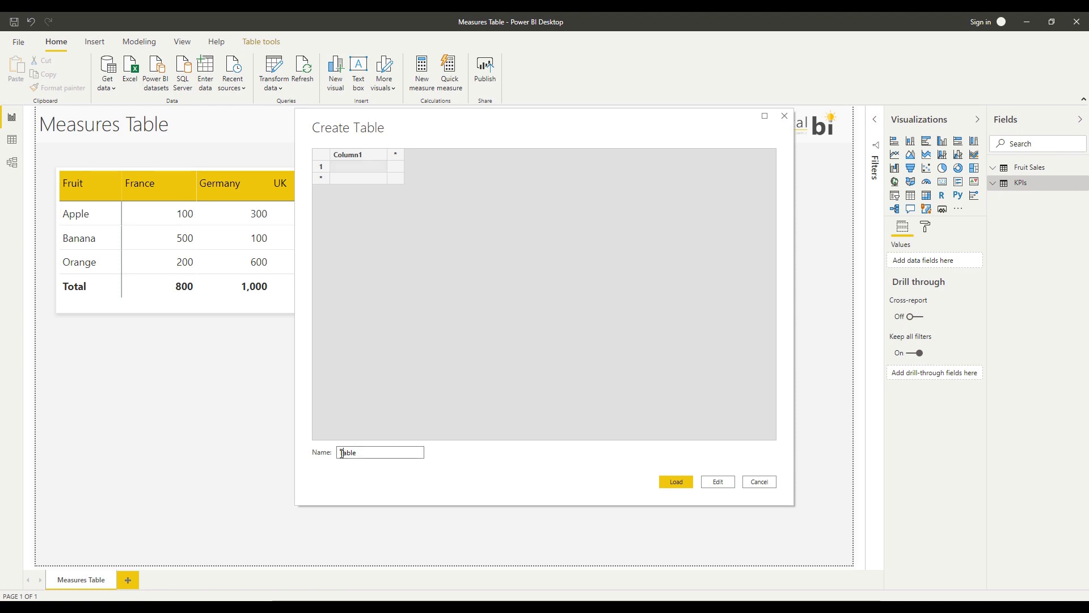
pyautogui.write('Measures')
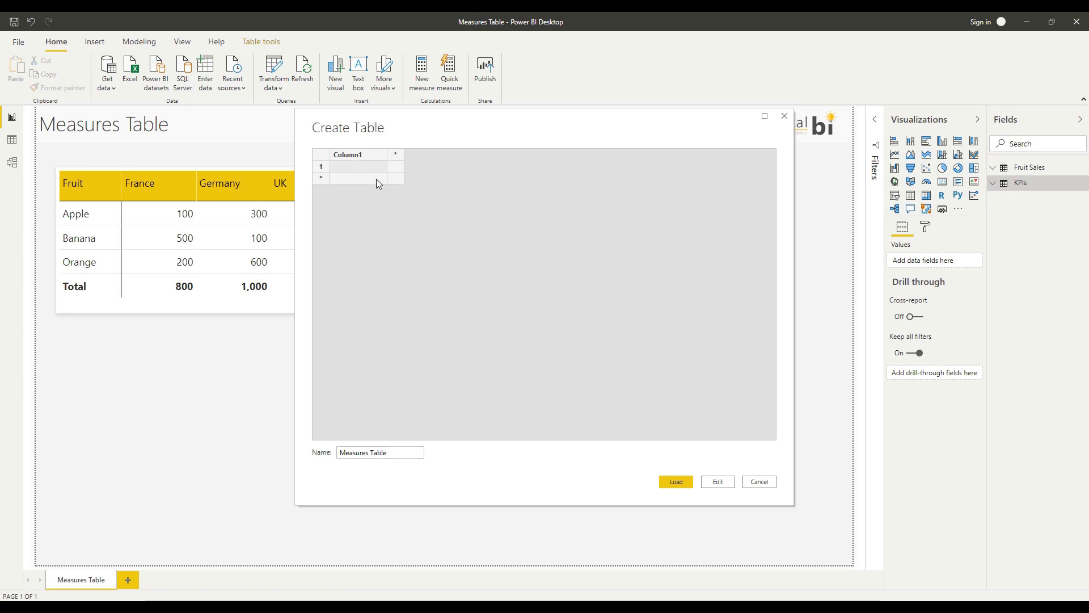
pyautogui.click(675, 482)
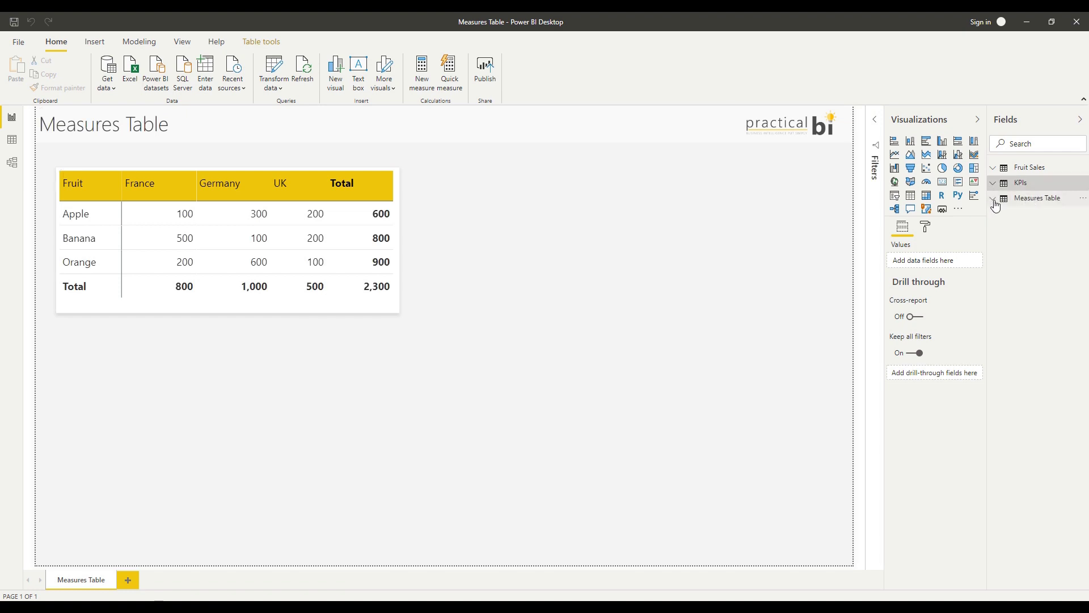
pyautogui.click(993, 198)
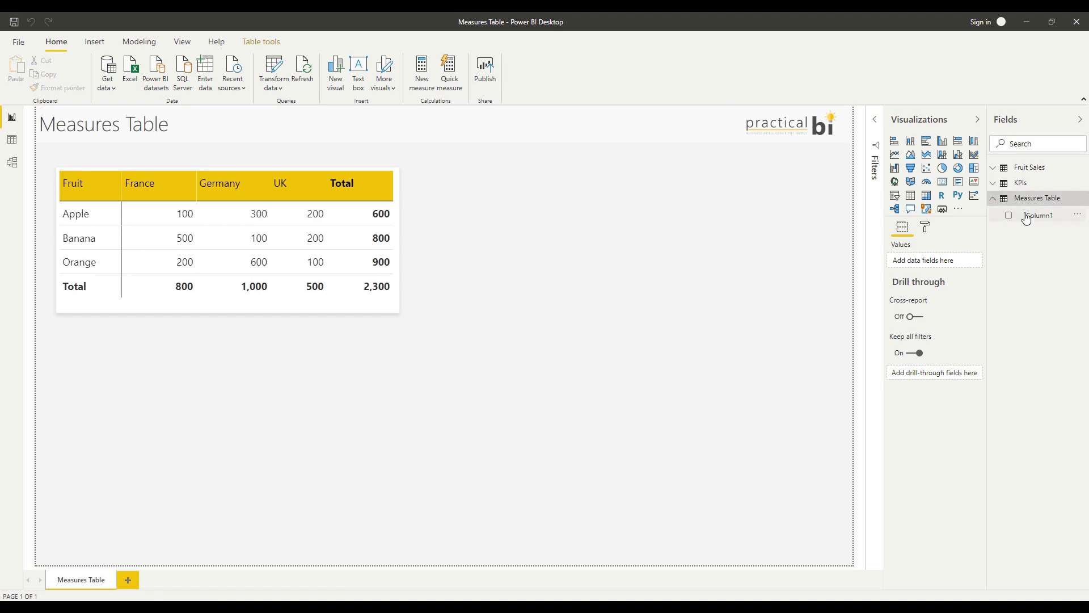
# Step: Change the (IF) Colour measure's Home table from Fruit Sales to Measures Table
pyautogui.click(1003, 199)
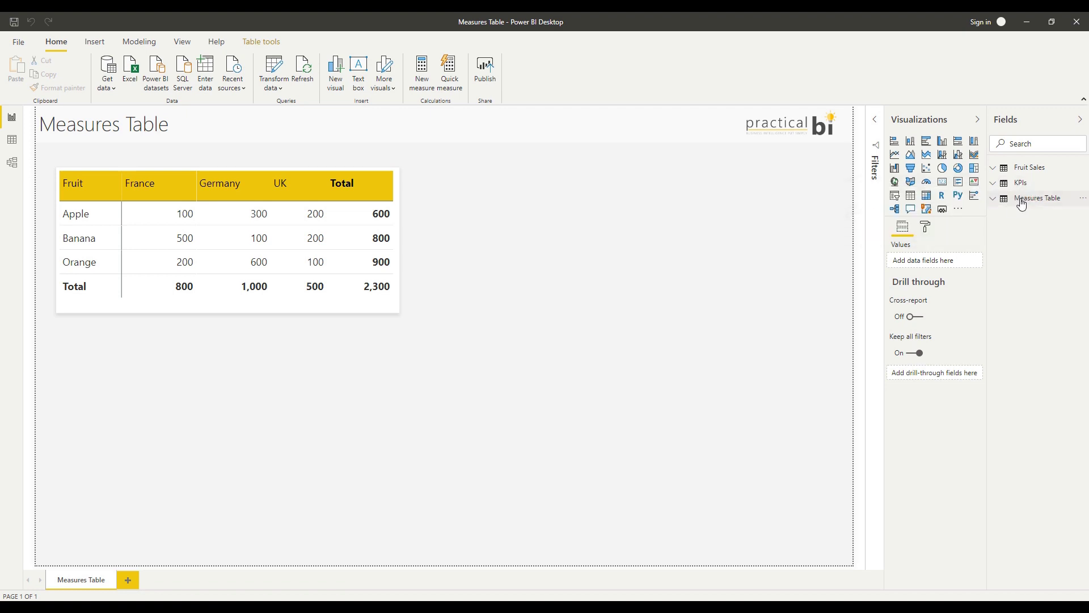
pyautogui.click(992, 170)
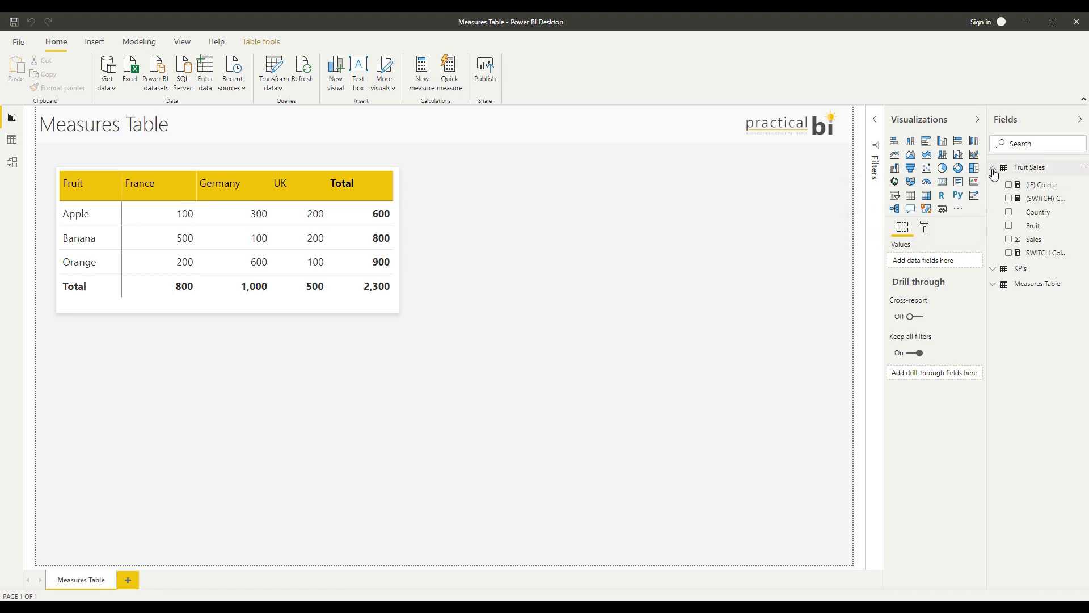
pyautogui.click(1047, 193)
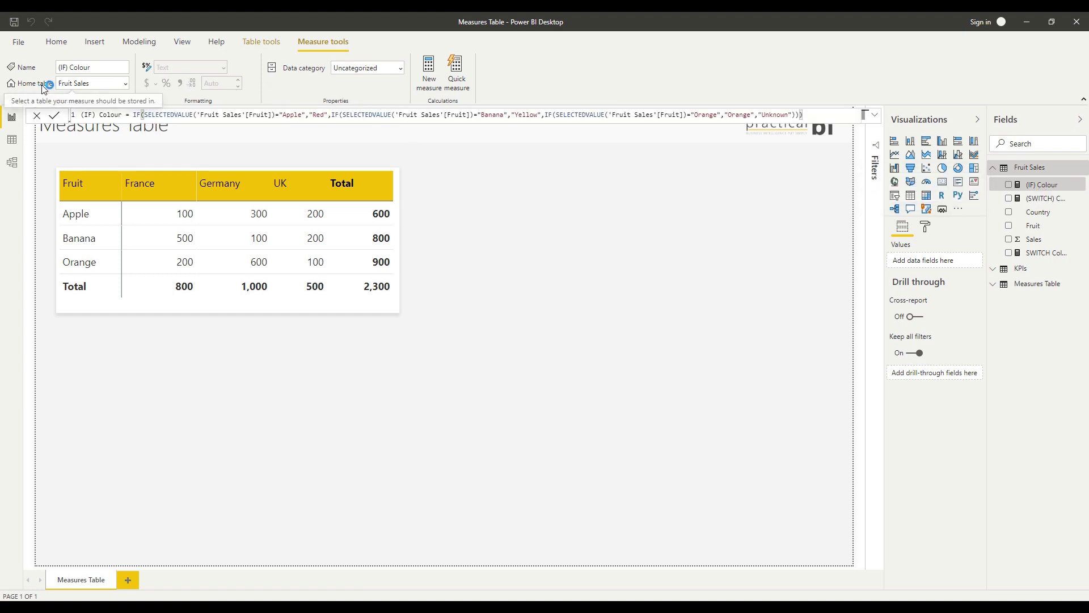
pyautogui.click(126, 84)
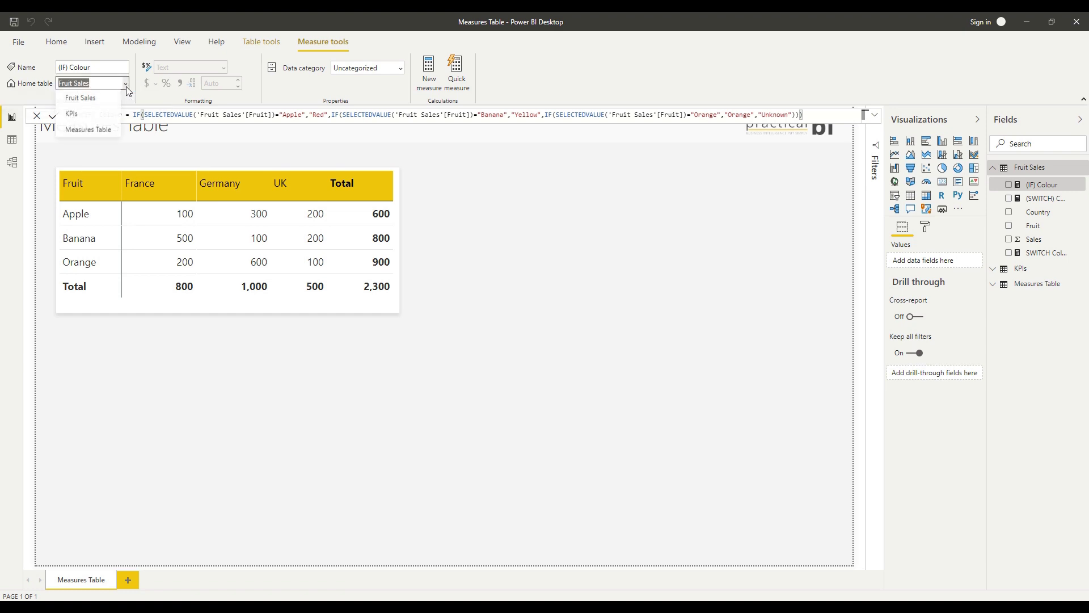
pyautogui.click(101, 130)
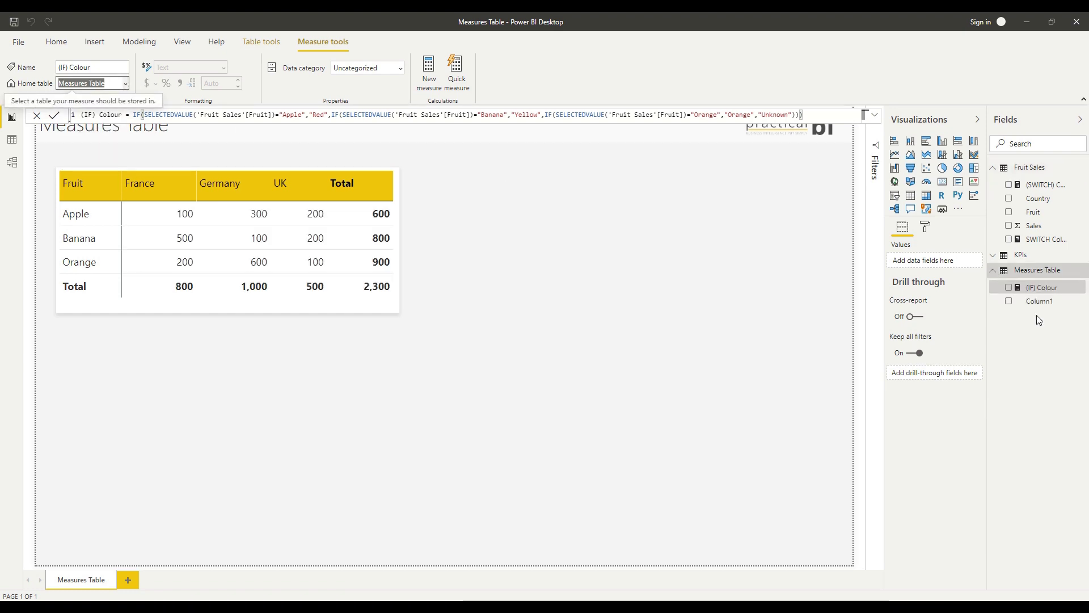
# Step: Delete the placeholder Column1 from Measures Table
pyautogui.rightClick(1036, 307)
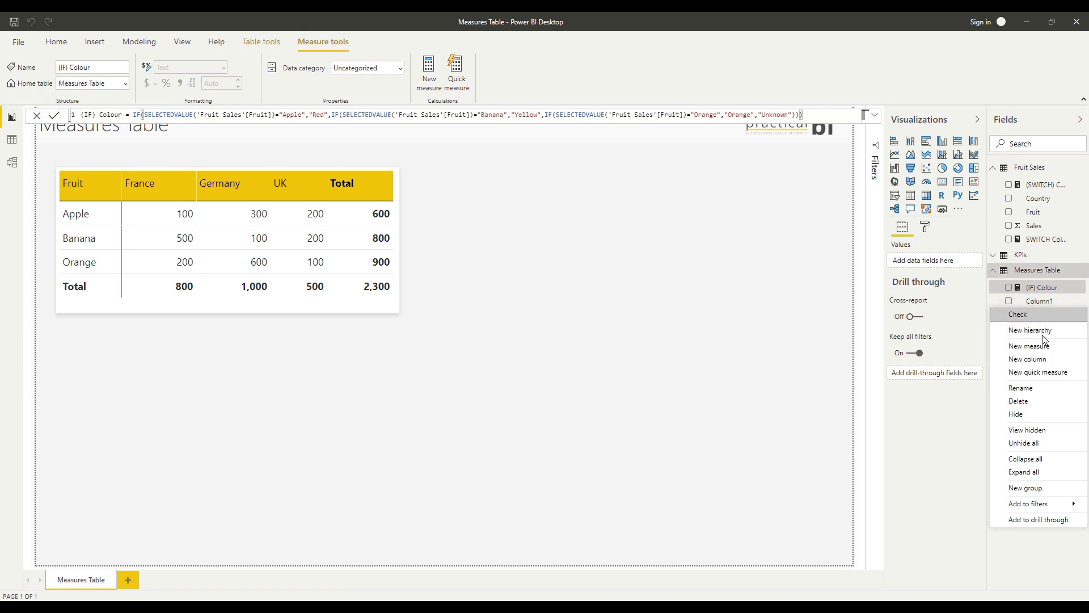
pyautogui.press('Escape')
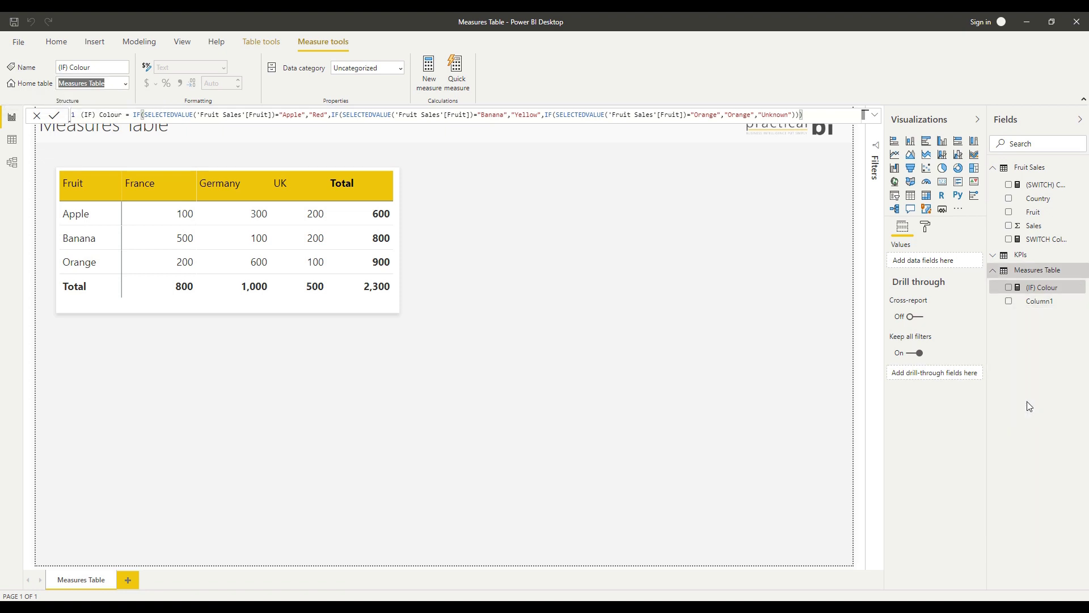
pyautogui.click(594, 330)
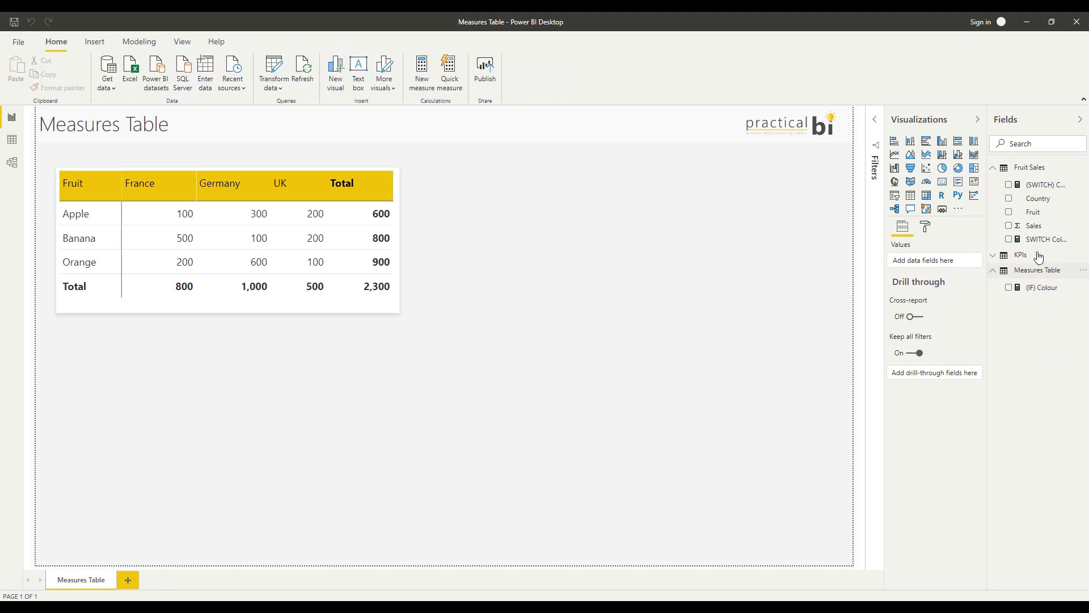
# Step: Set the Home table of (SWITCH) Colour and SWITCH Colour to Measures Table
pyautogui.click(1043, 184)
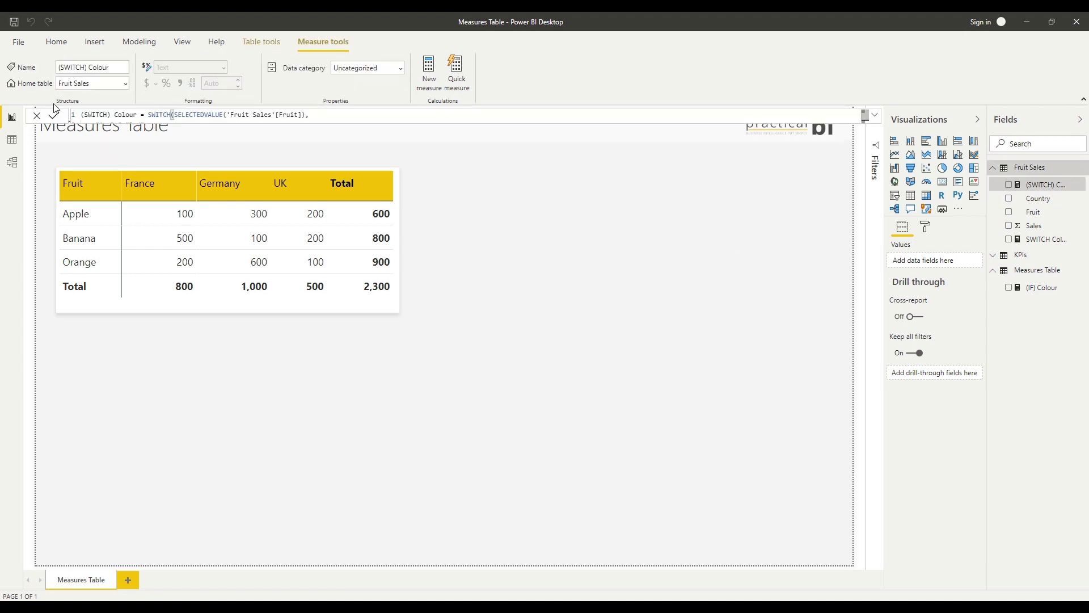
pyautogui.click(126, 84)
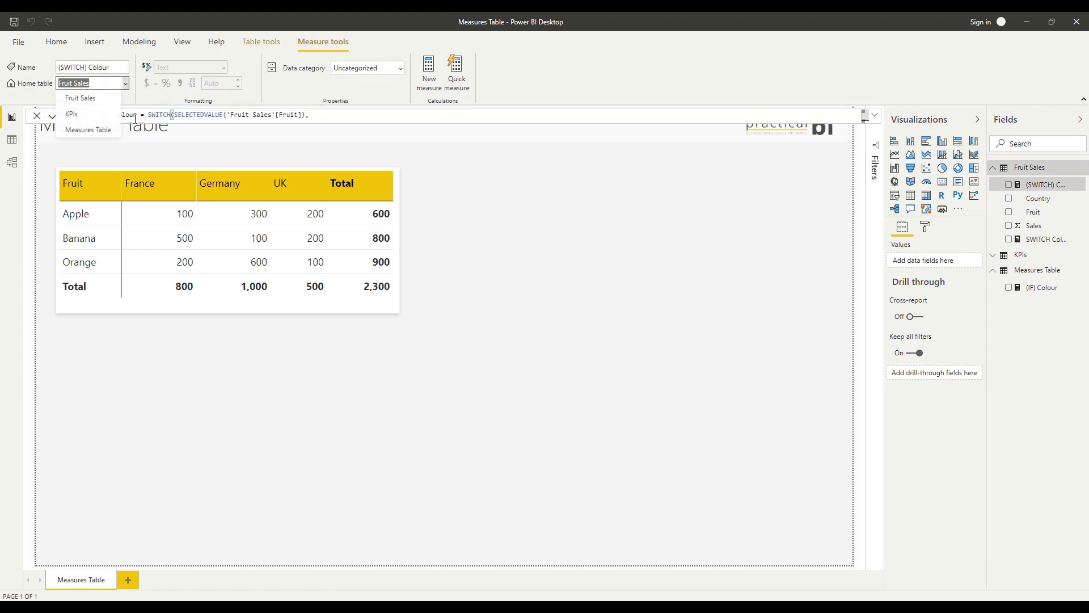
pyautogui.click(102, 134)
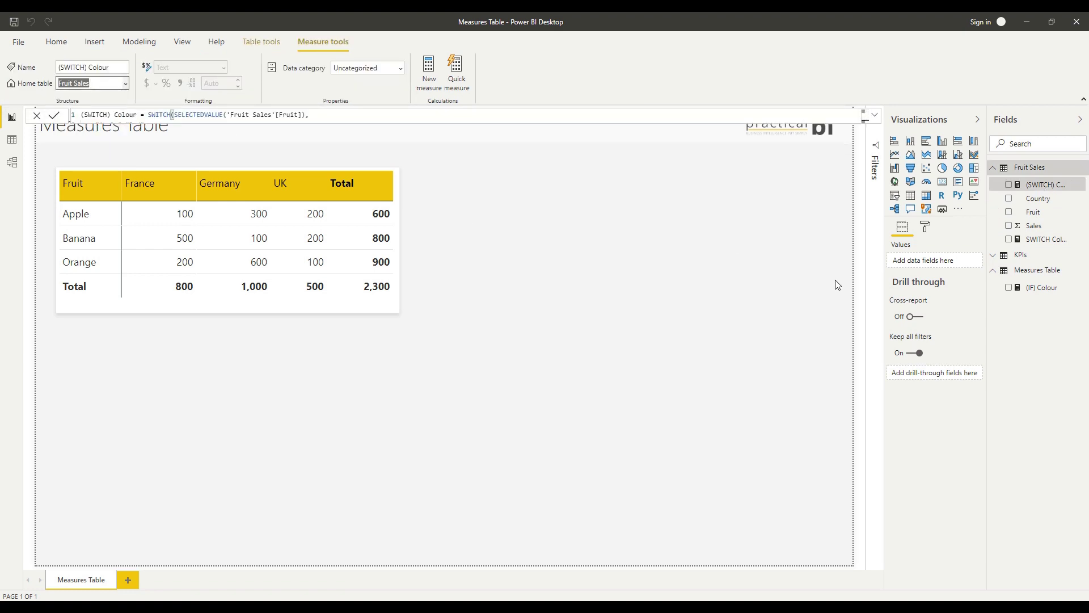
pyautogui.click(1038, 226)
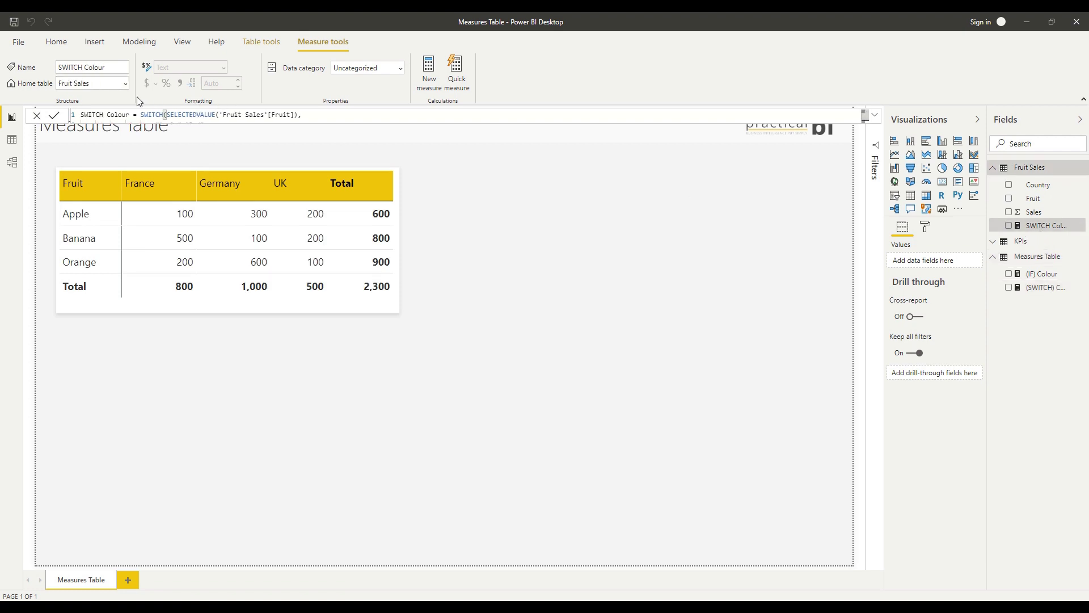
pyautogui.click(127, 83)
pyautogui.click(102, 130)
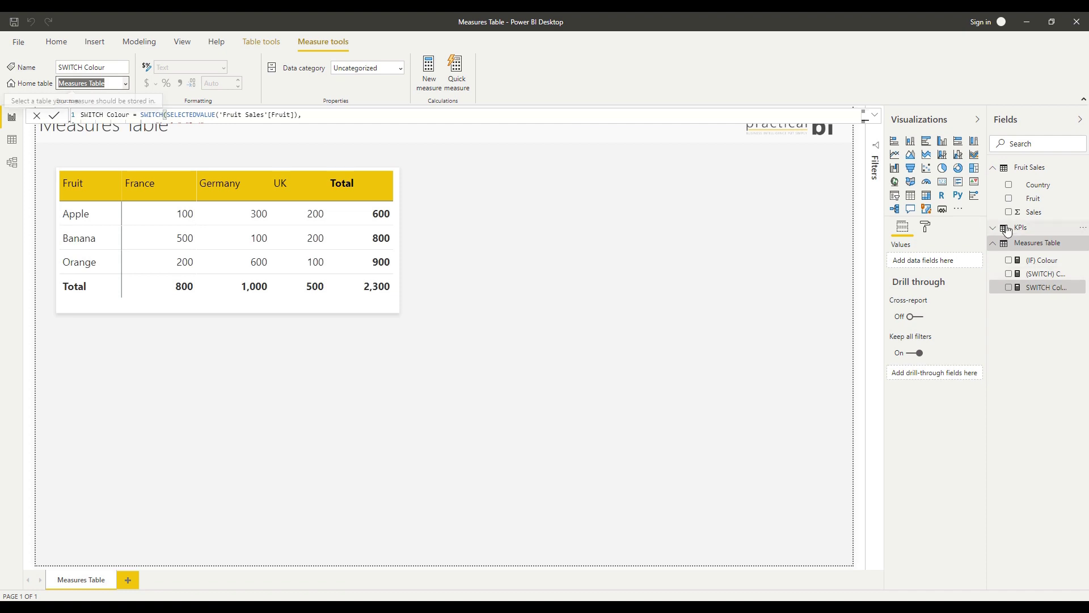
pyautogui.click(1042, 358)
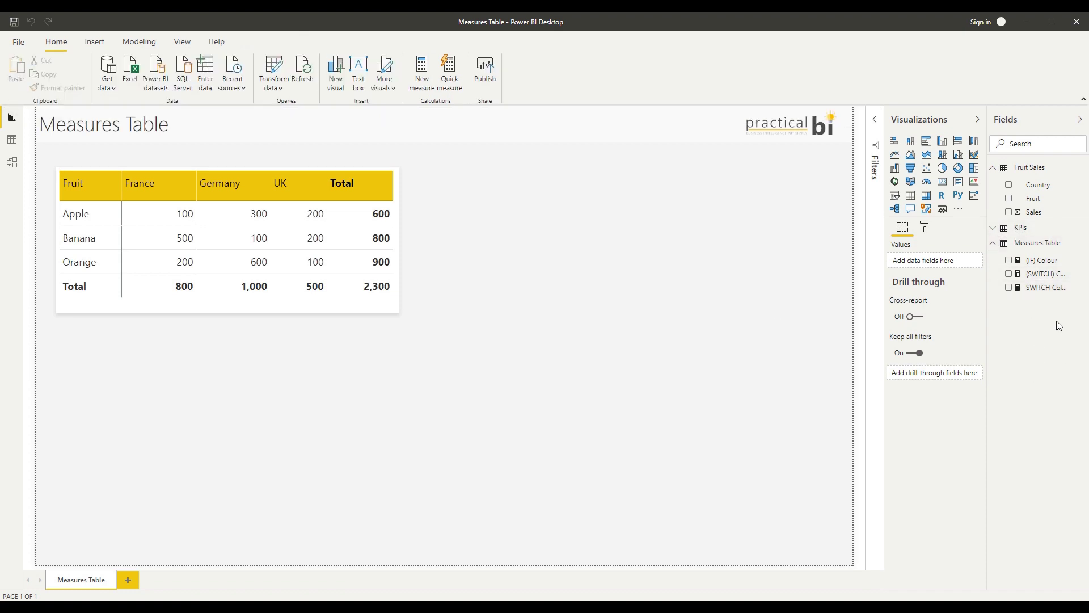
# Step: Collapse Fruit Sales and verify Measures Table now holds the three colour measures
pyautogui.click(995, 245)
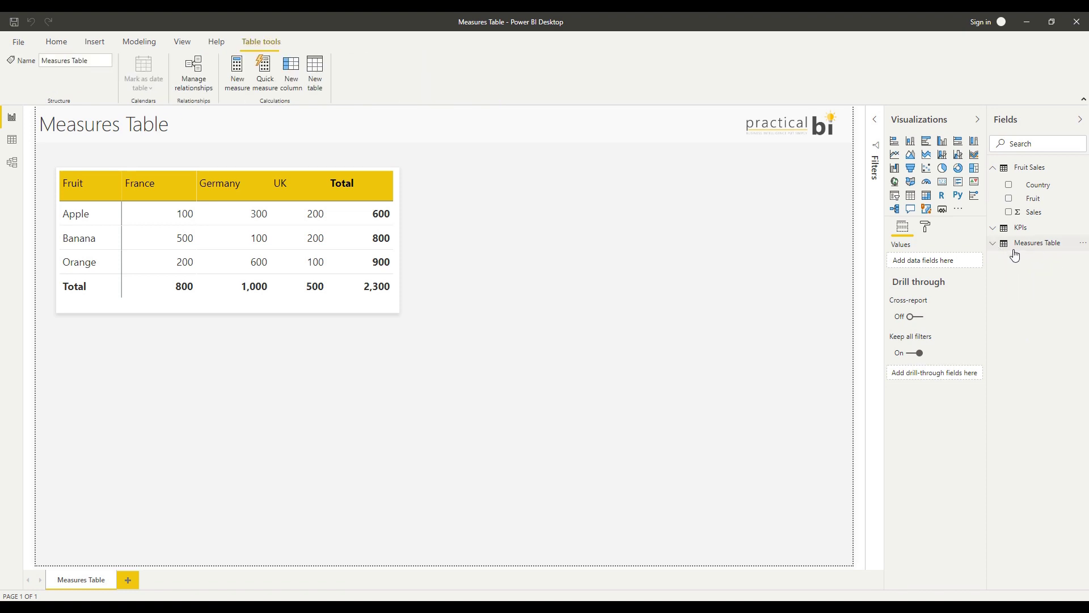
pyautogui.click(996, 170)
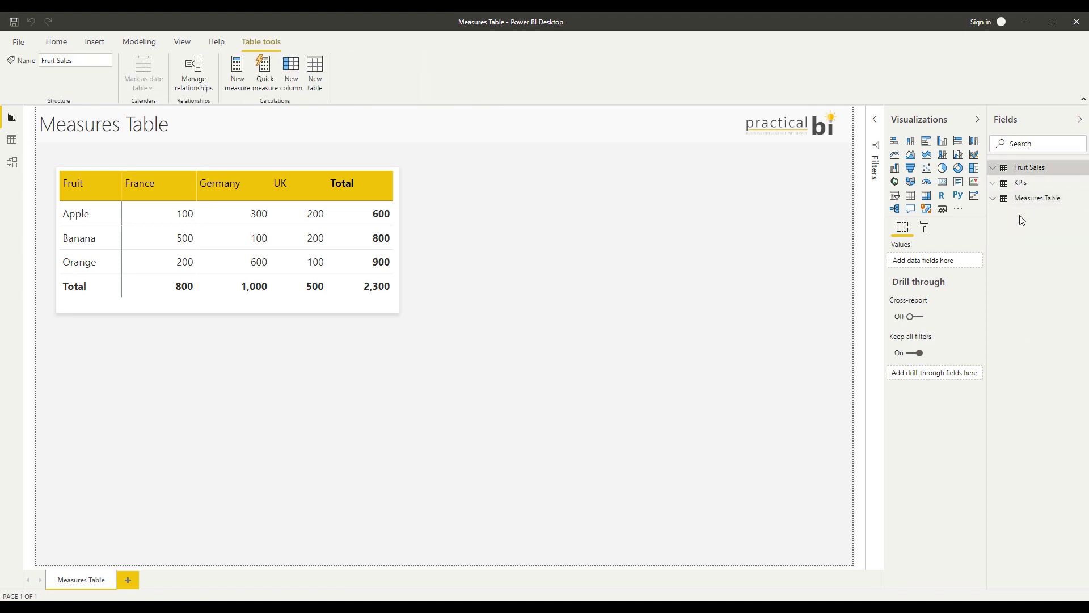
pyautogui.click(994, 200)
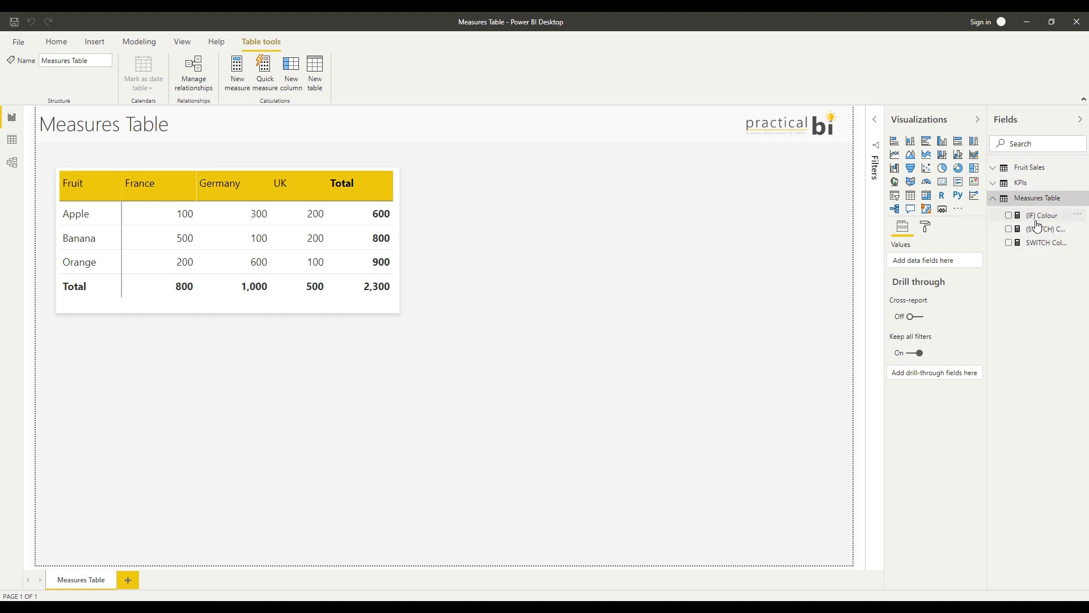
pyautogui.click(993, 198)
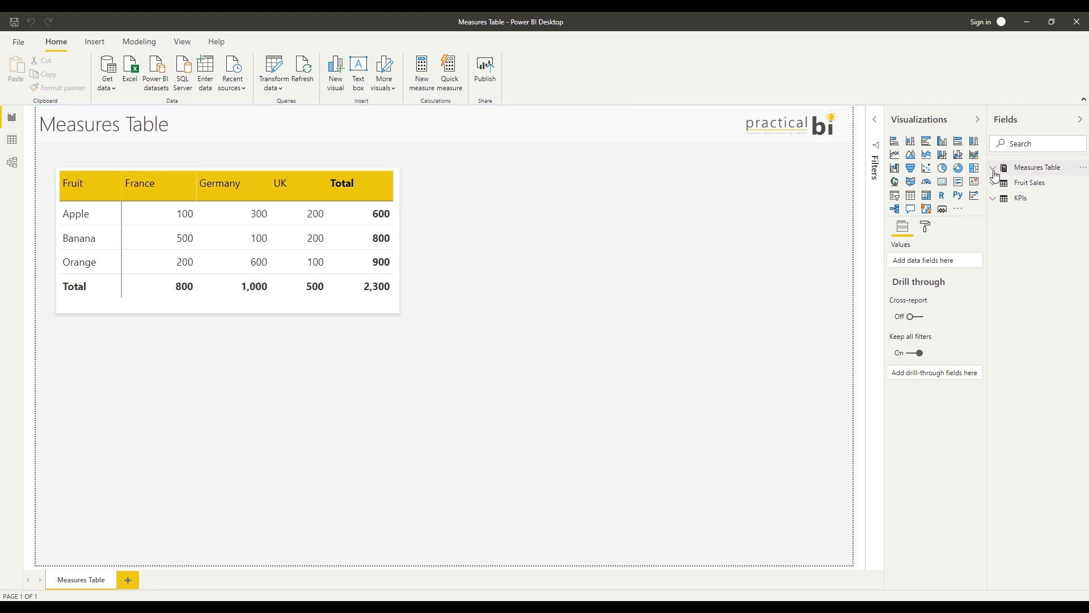
# Step: Expand Measures Table, now at the top of the Fields list, to show its measures
pyautogui.click(995, 175)
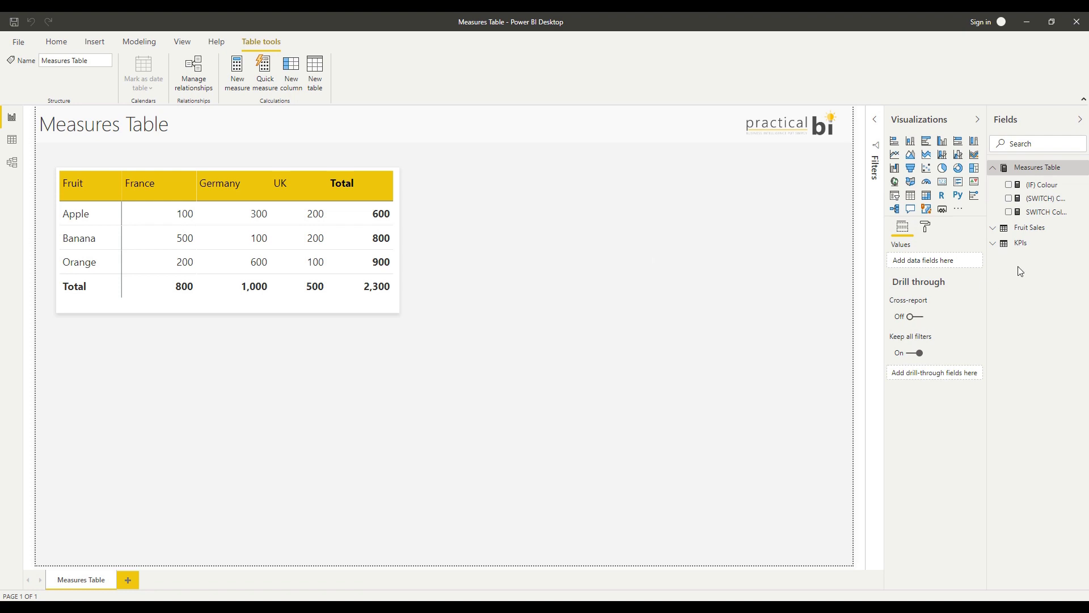
# Step: Expand Fruit Sales to check its remaining fields, then collapse it again
pyautogui.click(995, 233)
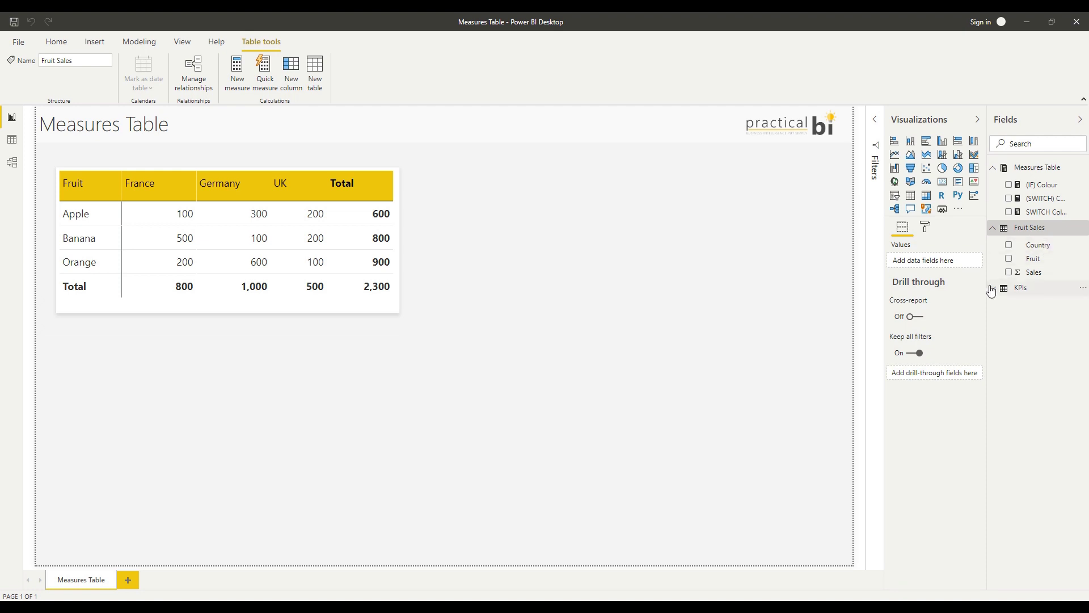
pyautogui.click(993, 228)
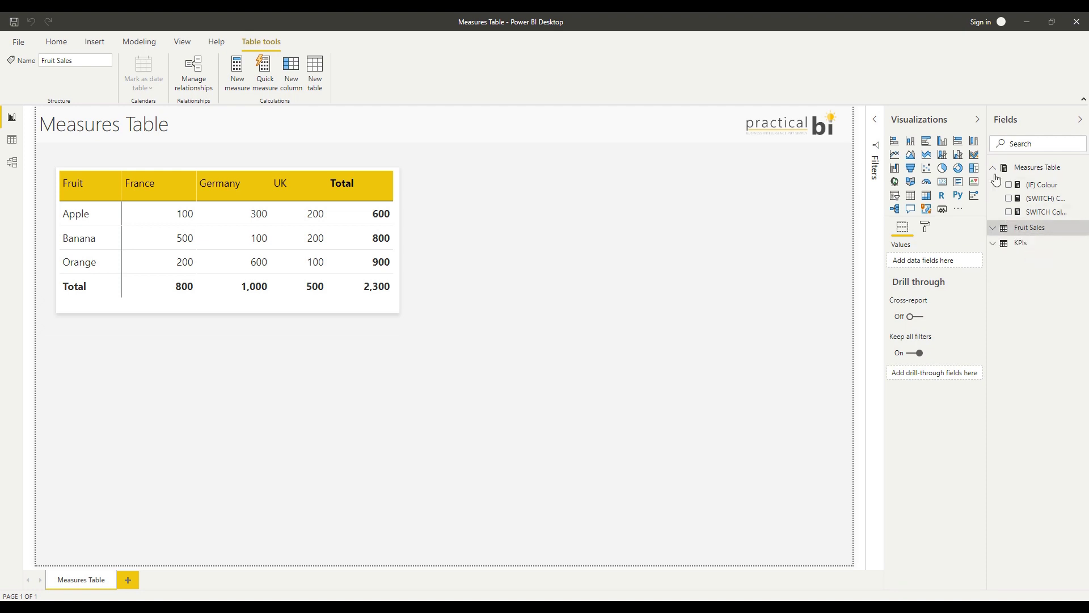